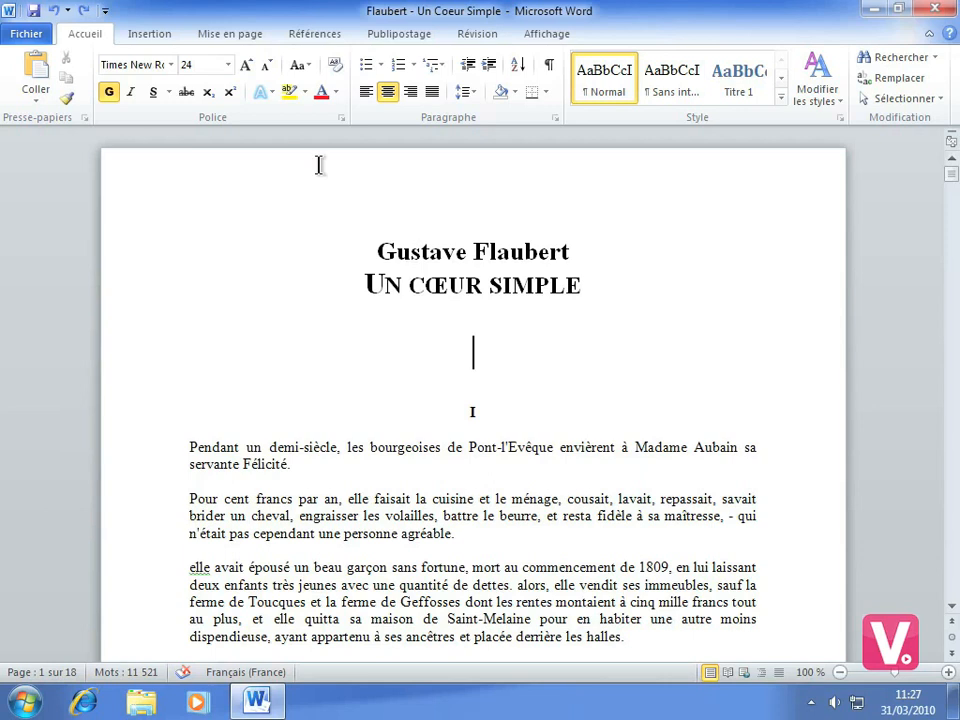
Apply sentence case (Majuscule en début de phrase) to the third paragraph, the one beginning "elle avait épousé"
click(301, 63)
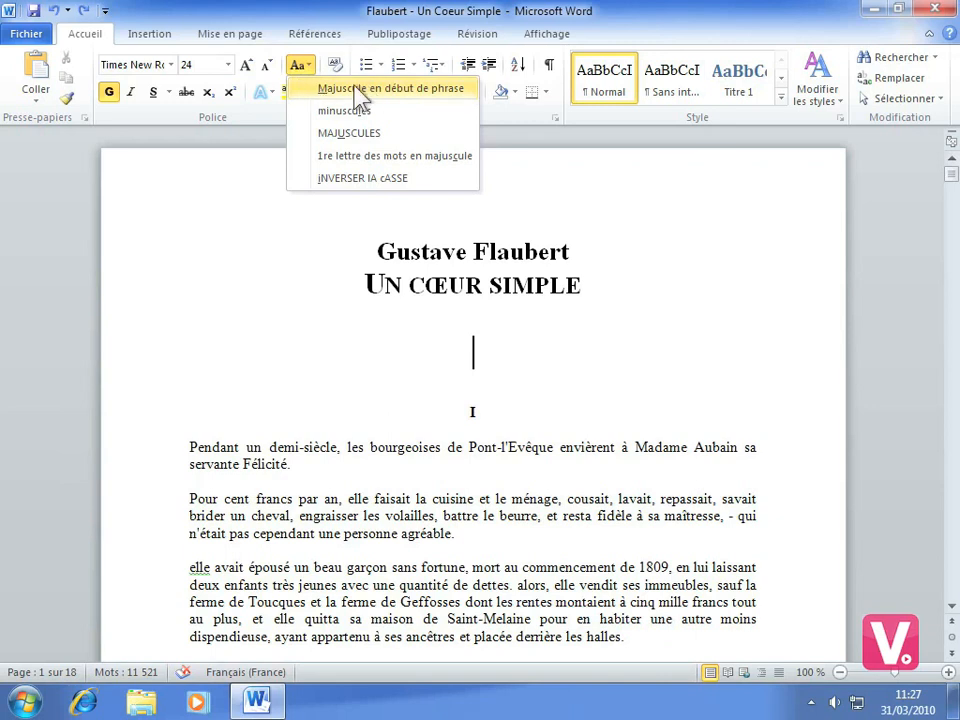
click(458, 588)
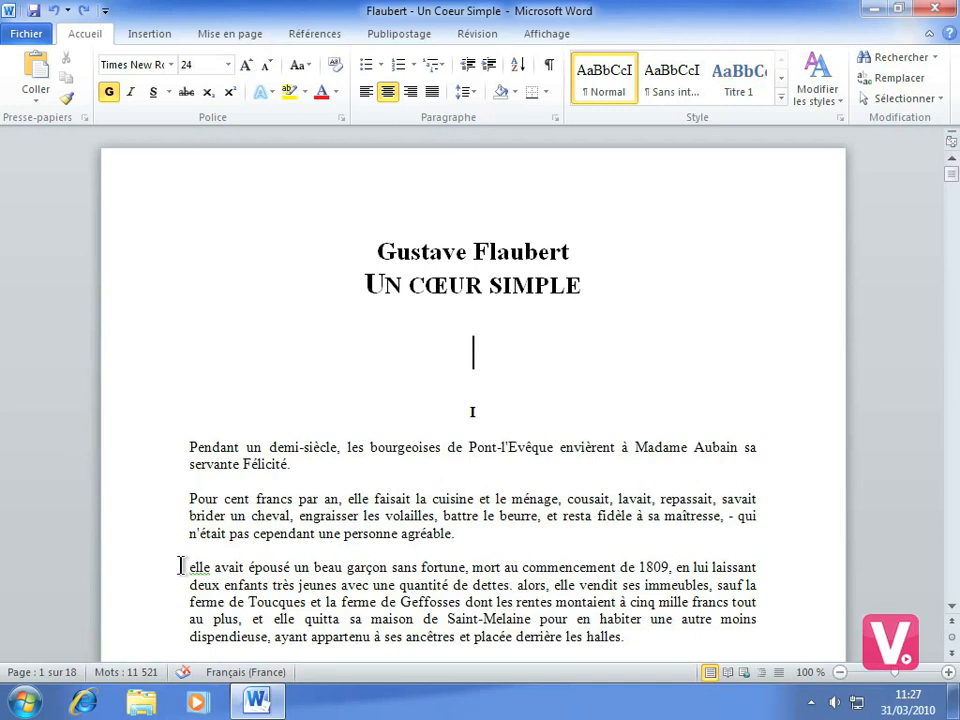
drag(167, 572, 166, 637)
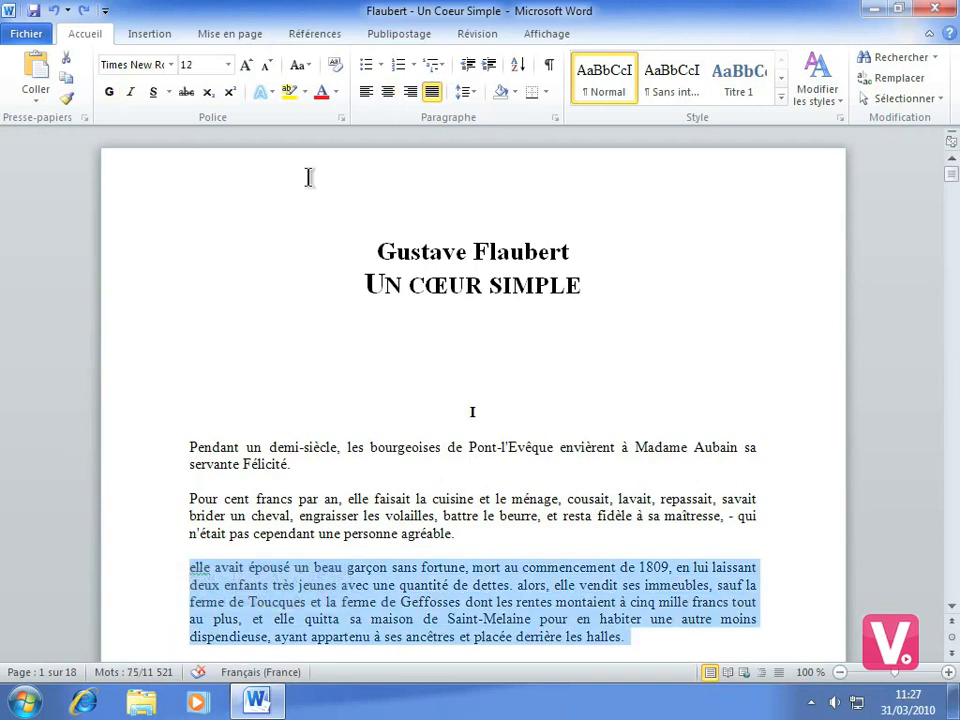
click(299, 65)
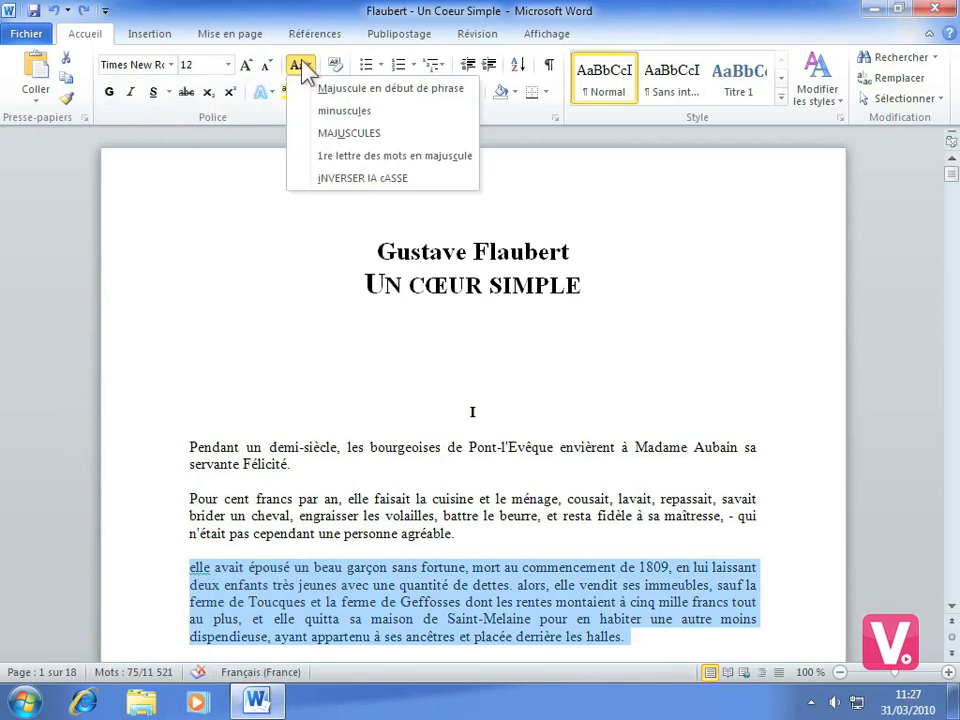
click(310, 89)
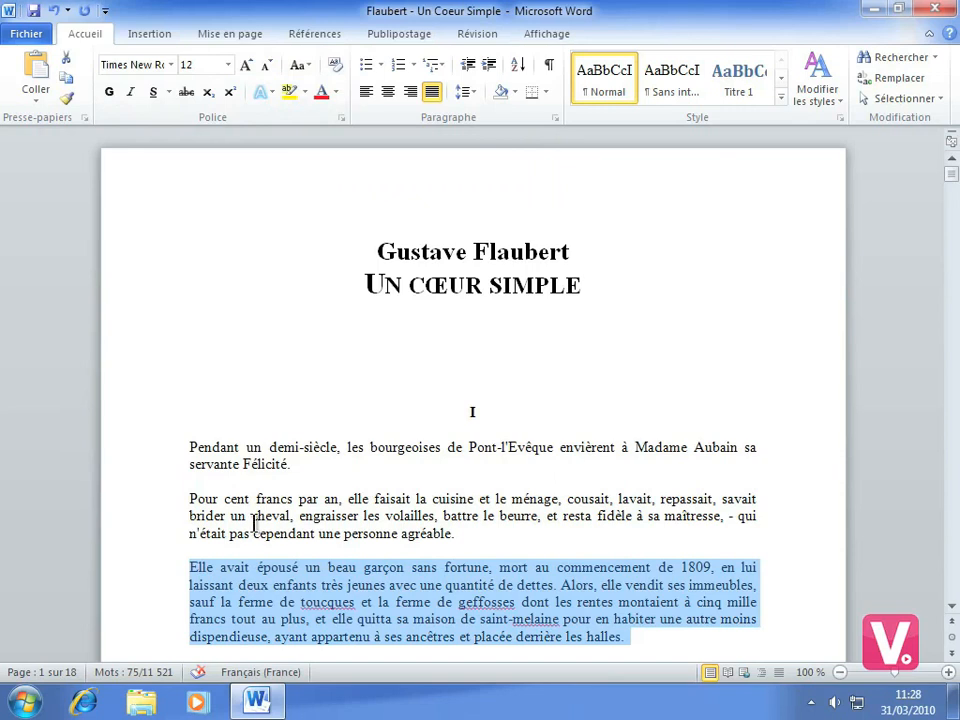
click(216, 568)
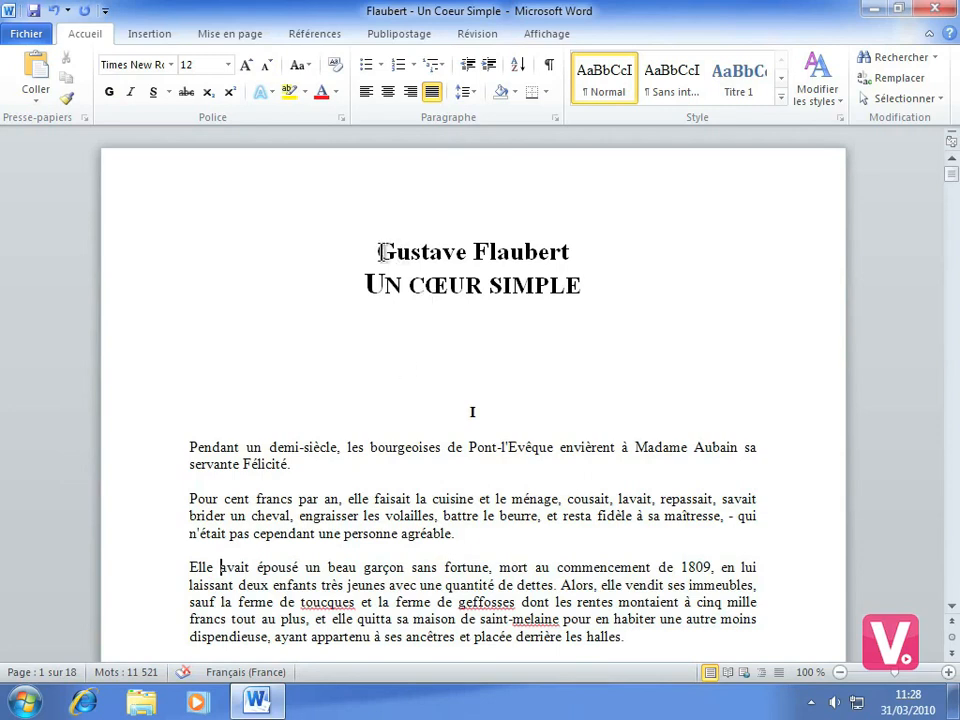
Convert the author line "Gustave Flaubert" to all capitals, and change it back to capitalizing the first letter of each word
drag(378, 251, 550, 257)
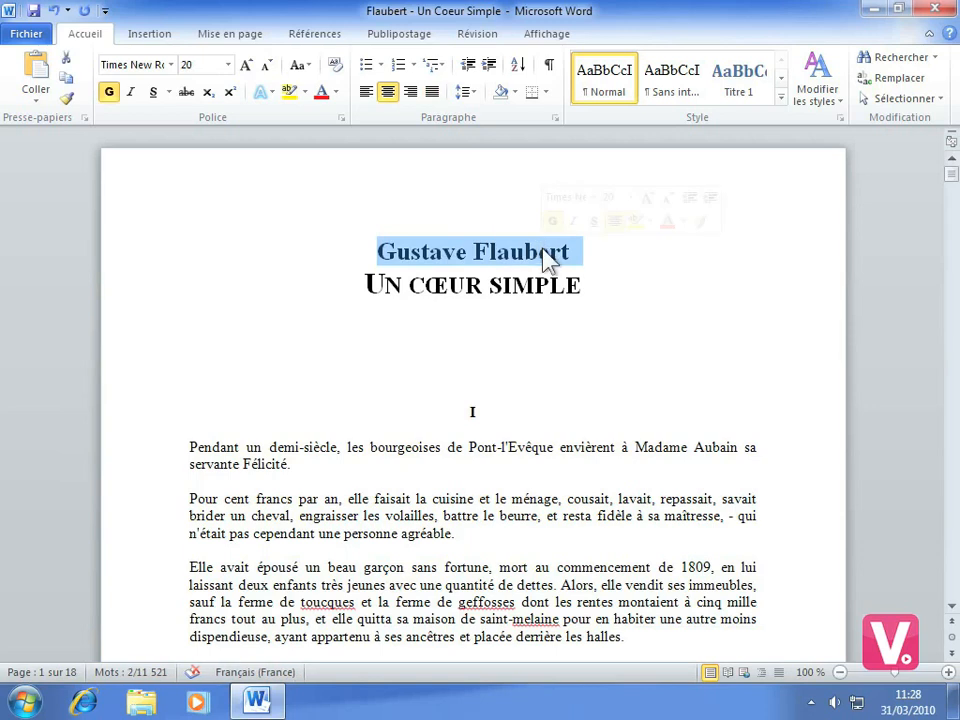
click(305, 70)
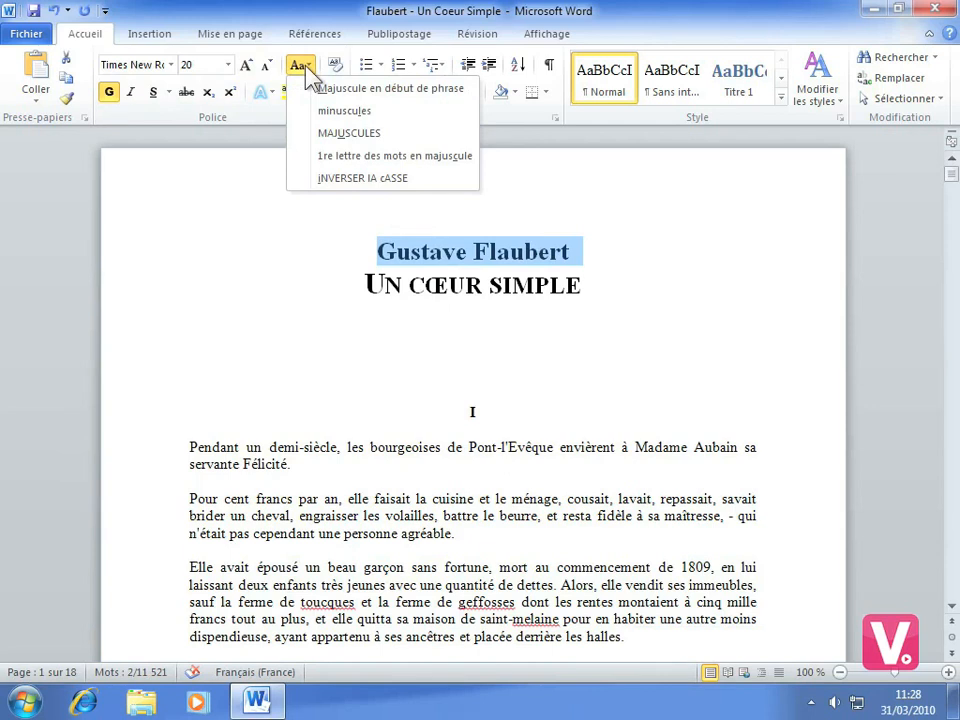
click(352, 134)
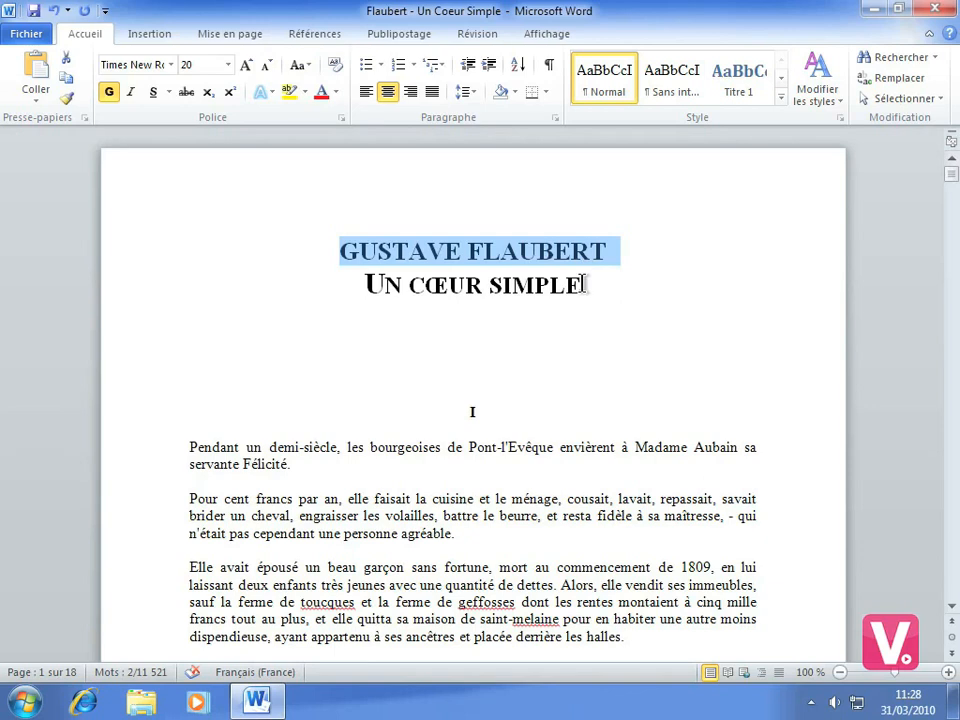
click(305, 65)
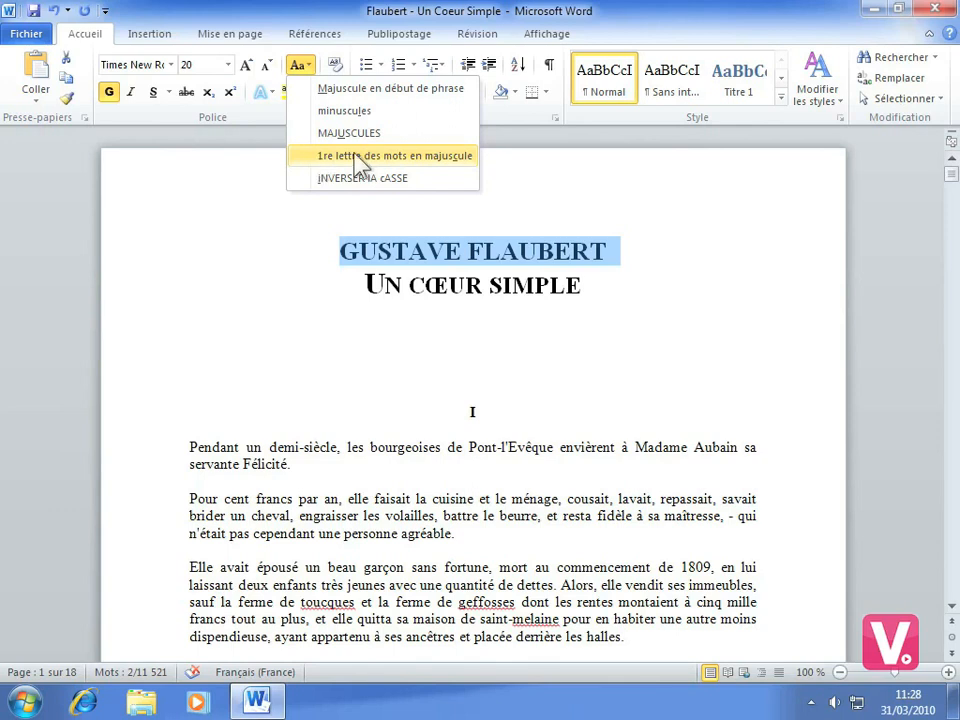
click(390, 160)
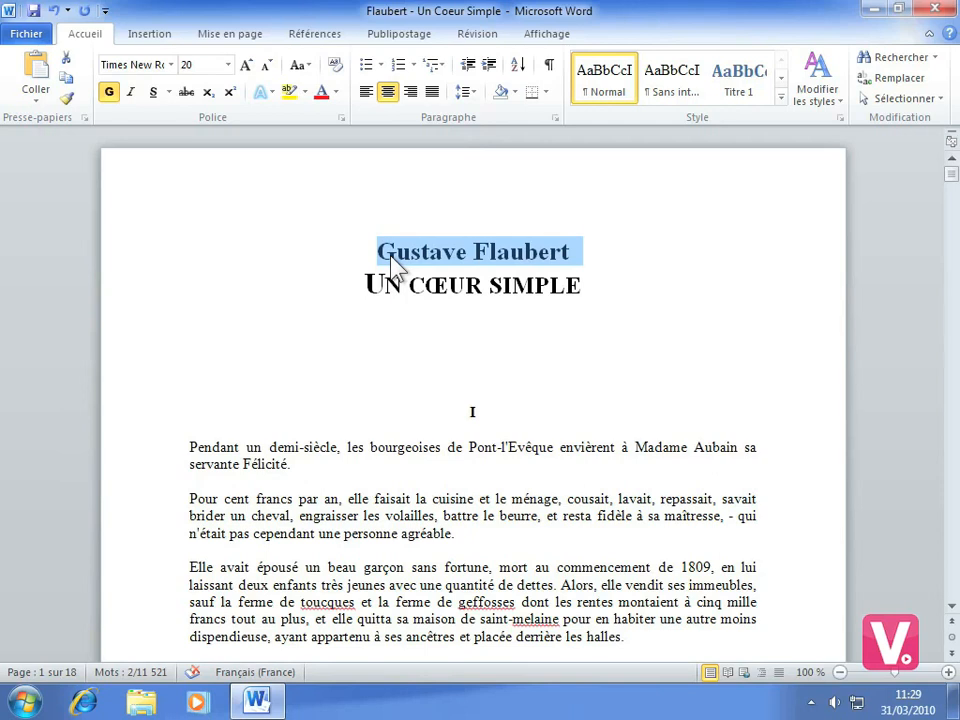
Invert the case of the first paragraph under heading I twice in a row
click(156, 460)
double_click(151, 466)
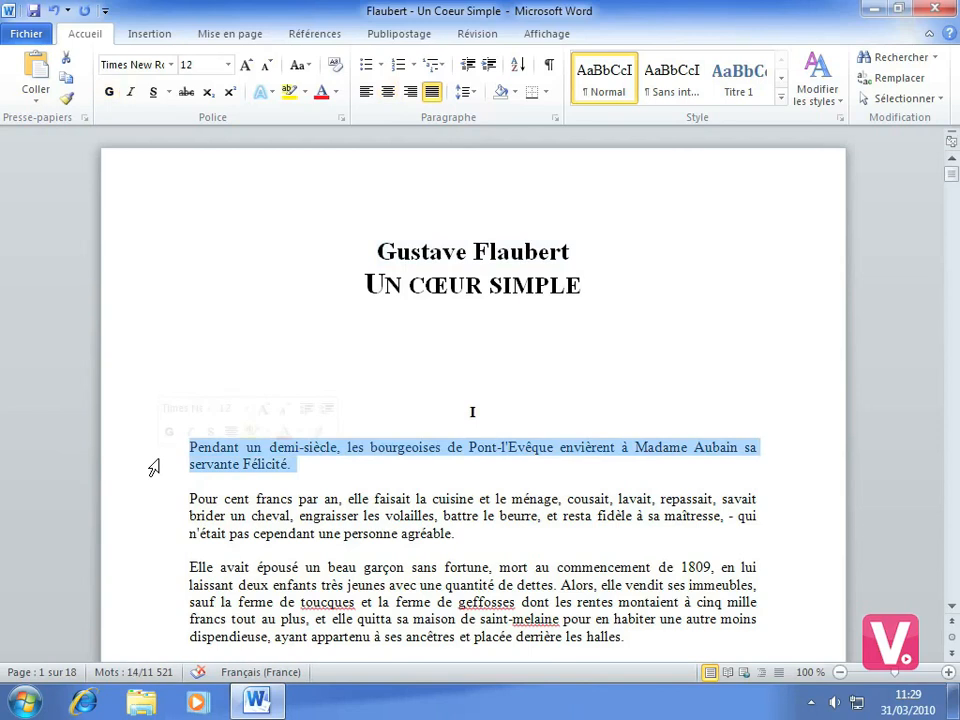
click(303, 68)
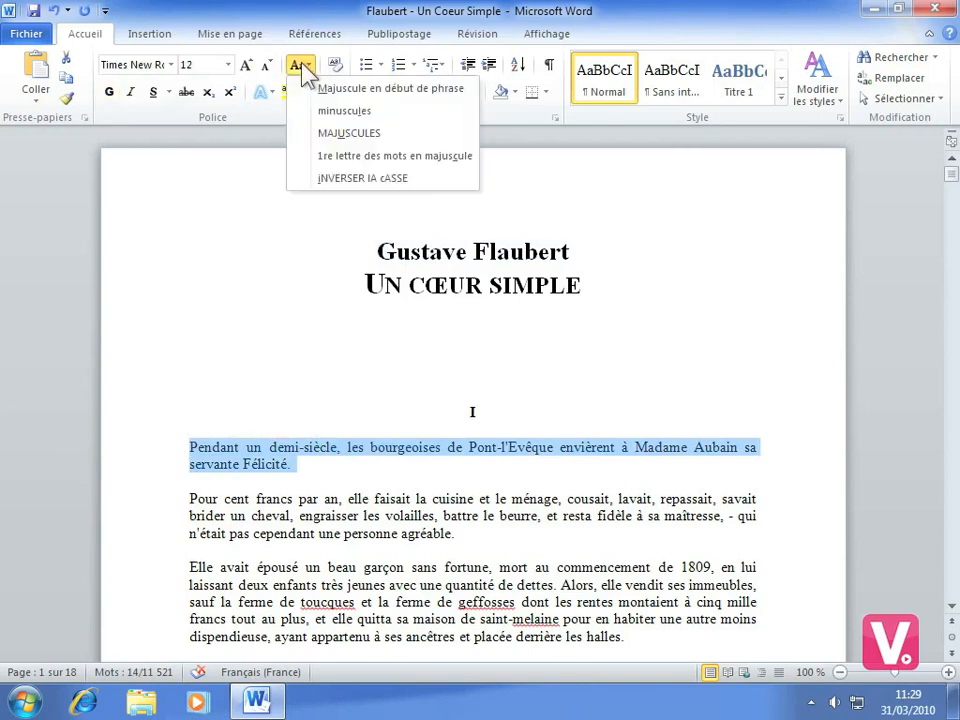
click(355, 180)
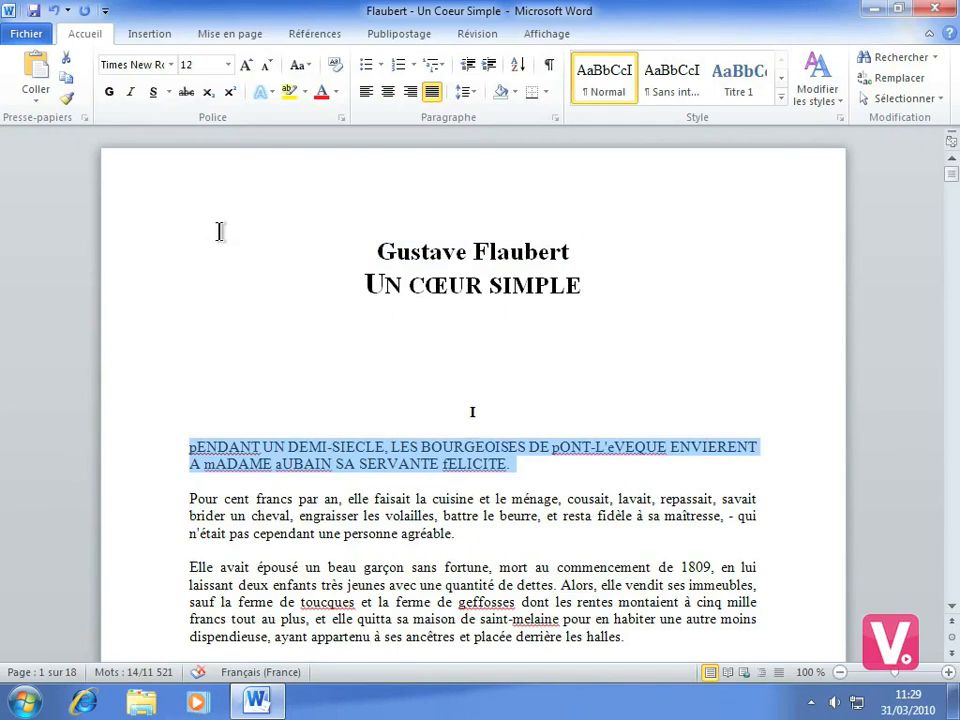
click(309, 66)
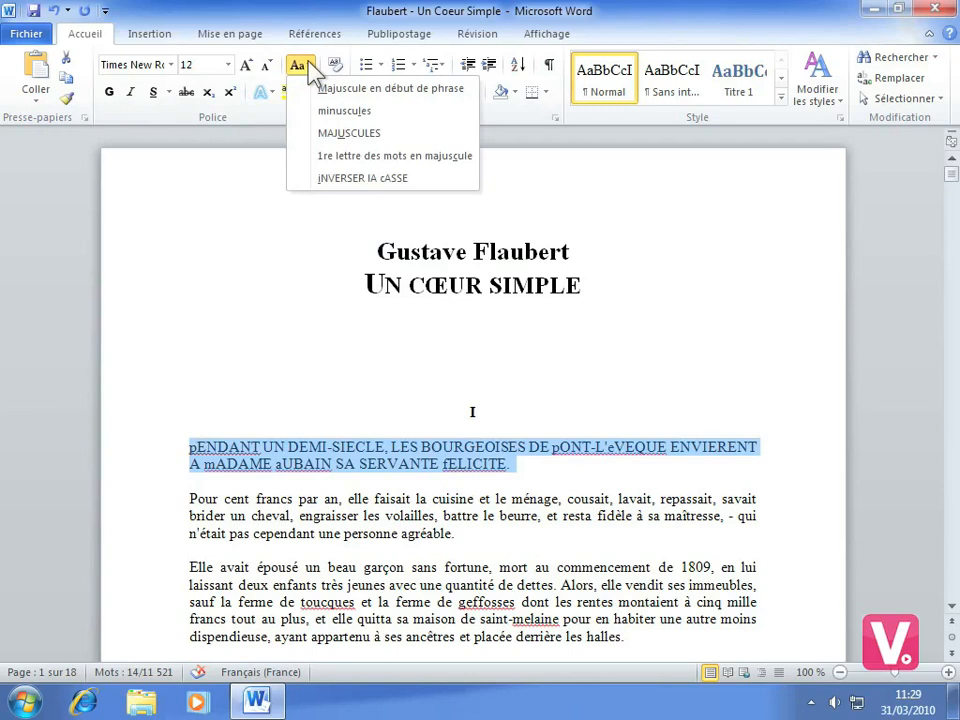
click(372, 179)
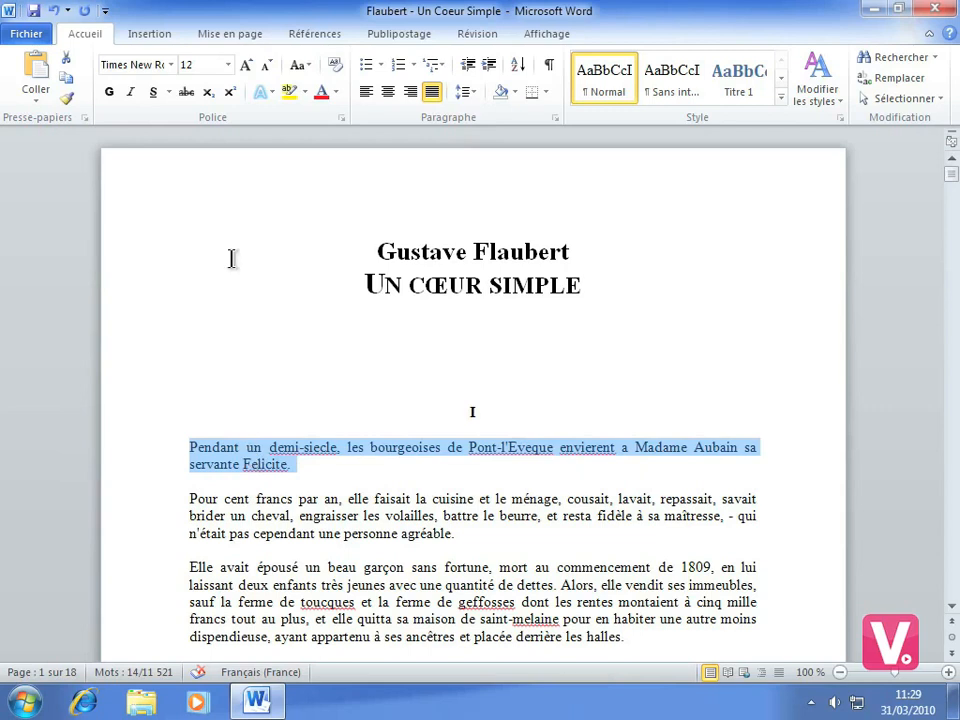
Add a drop cap in the margin (Dans la marge) to the paragraph beginning "Pendant un"
click(147, 44)
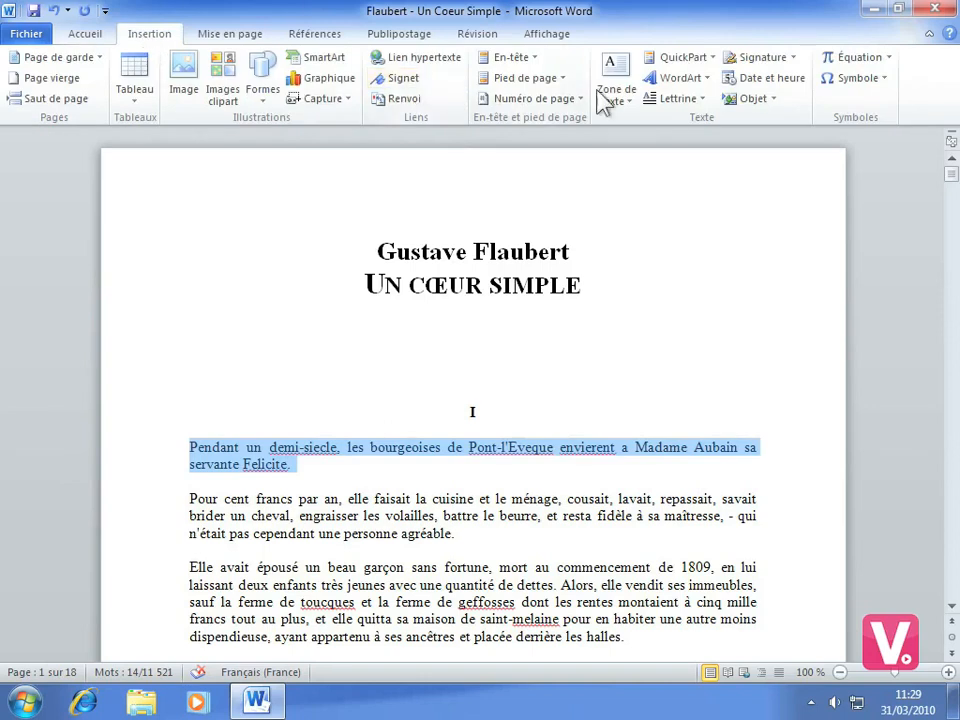
click(680, 99)
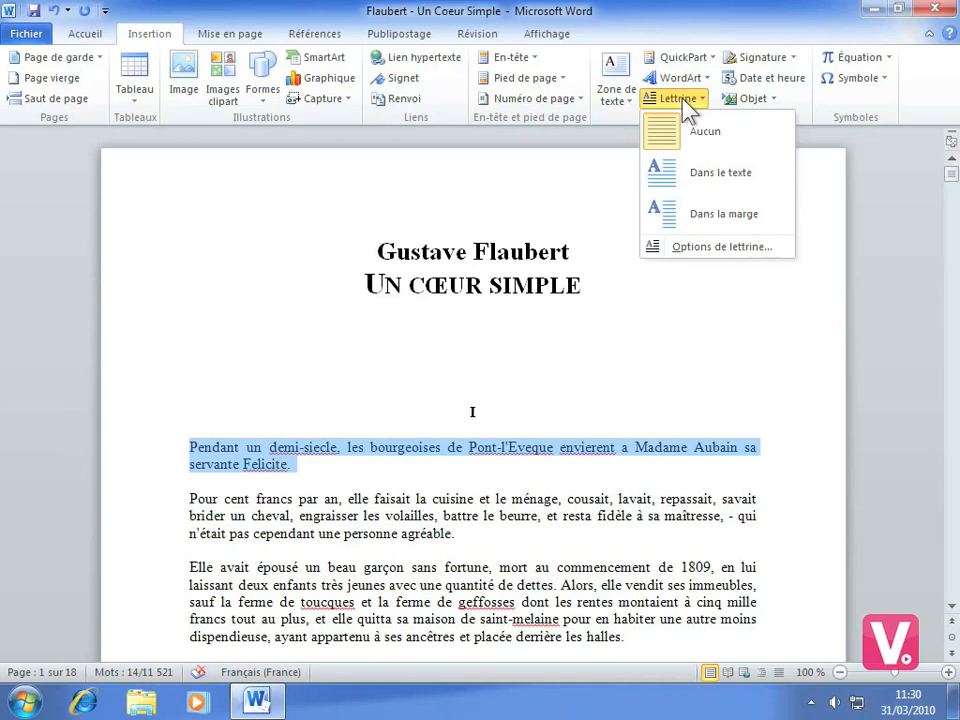
click(710, 218)
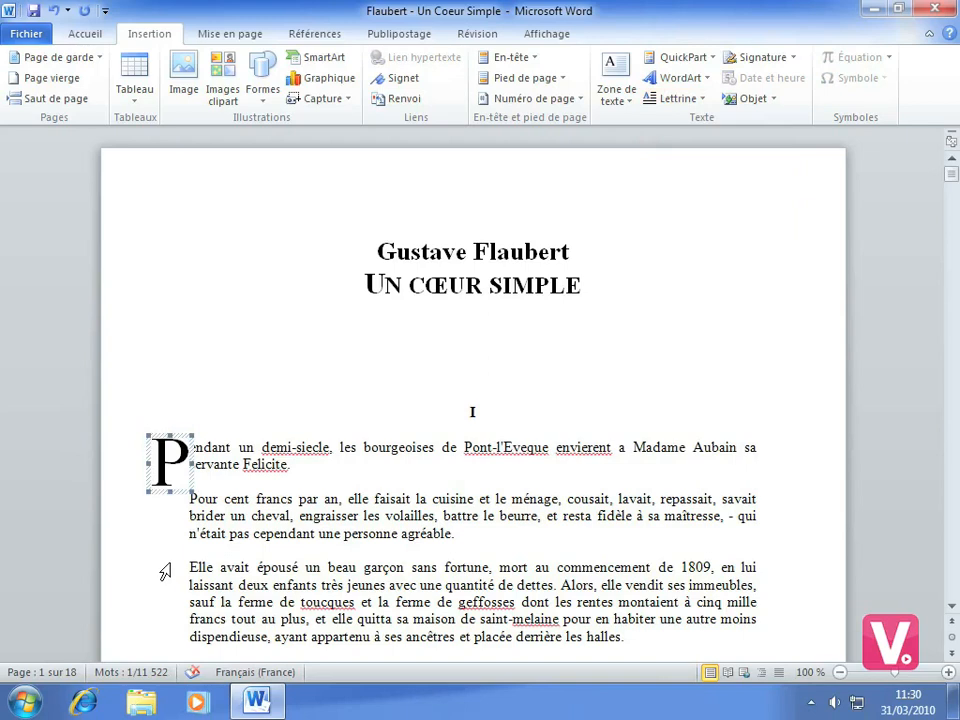
Add an in-text drop cap (Dans le texte) to the paragraph beginning "Elle avait épousé"
drag(154, 573, 157, 636)
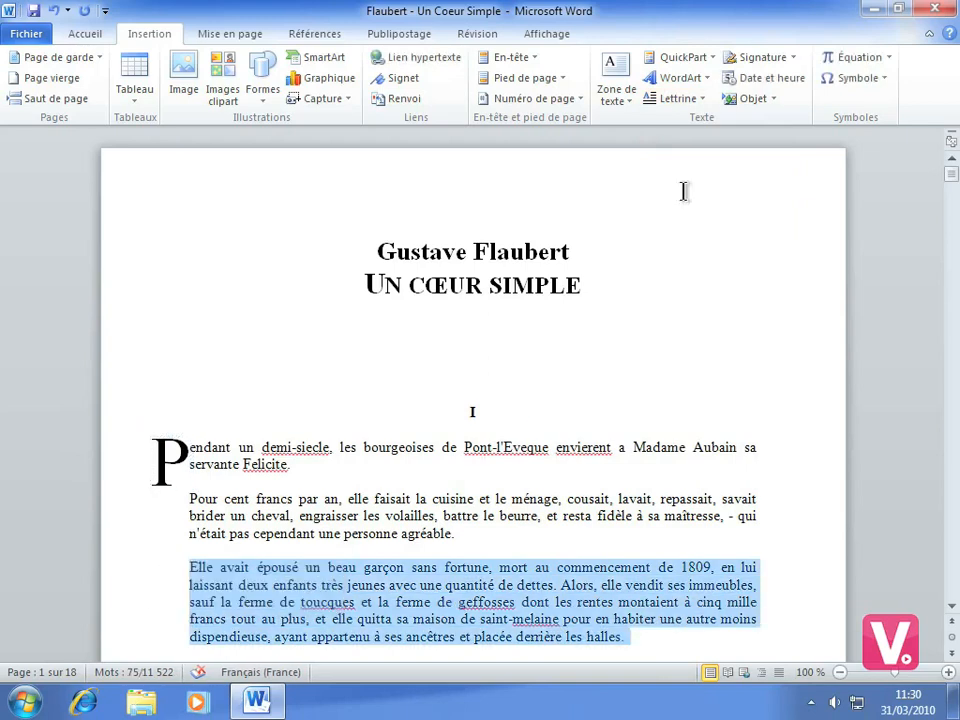
click(677, 101)
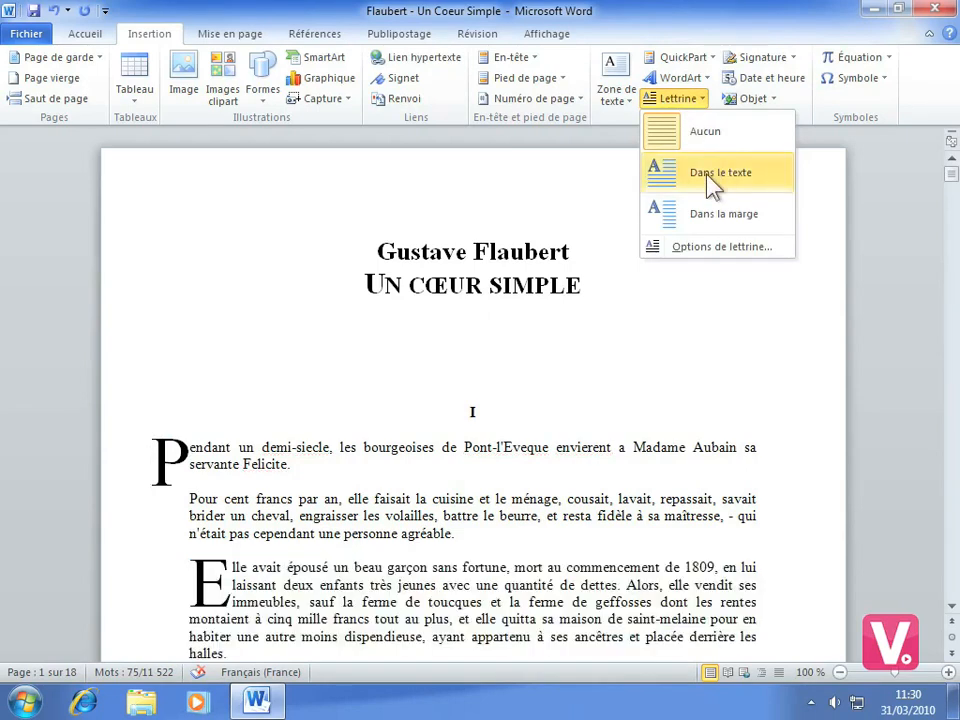
click(697, 180)
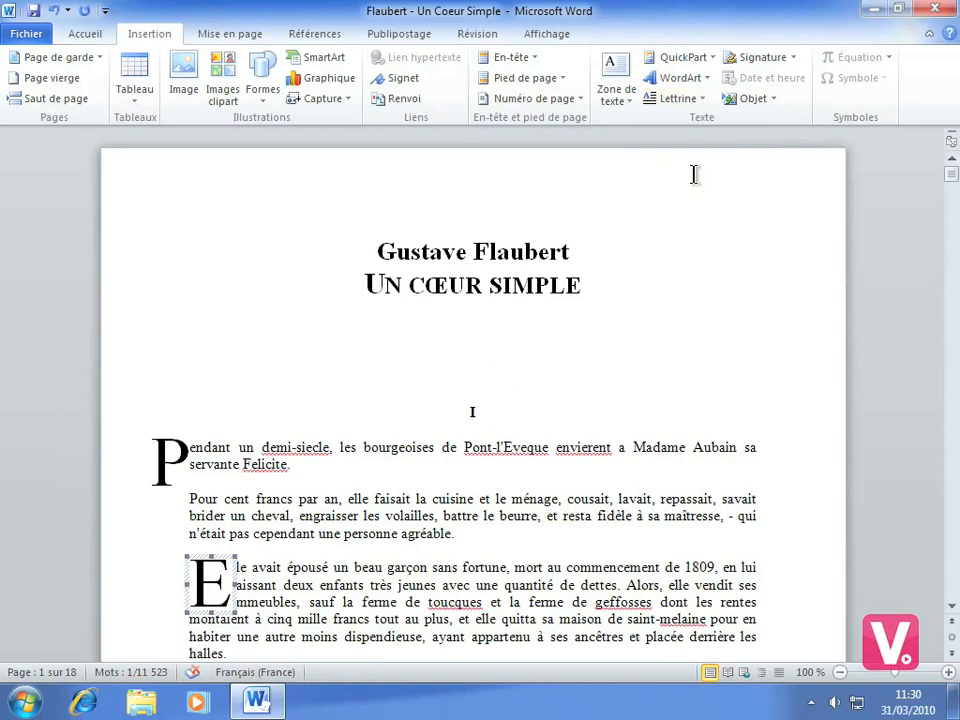
In the options of the "E" drop cap, set the font to Courier New and the height to 4 lines
click(699, 100)
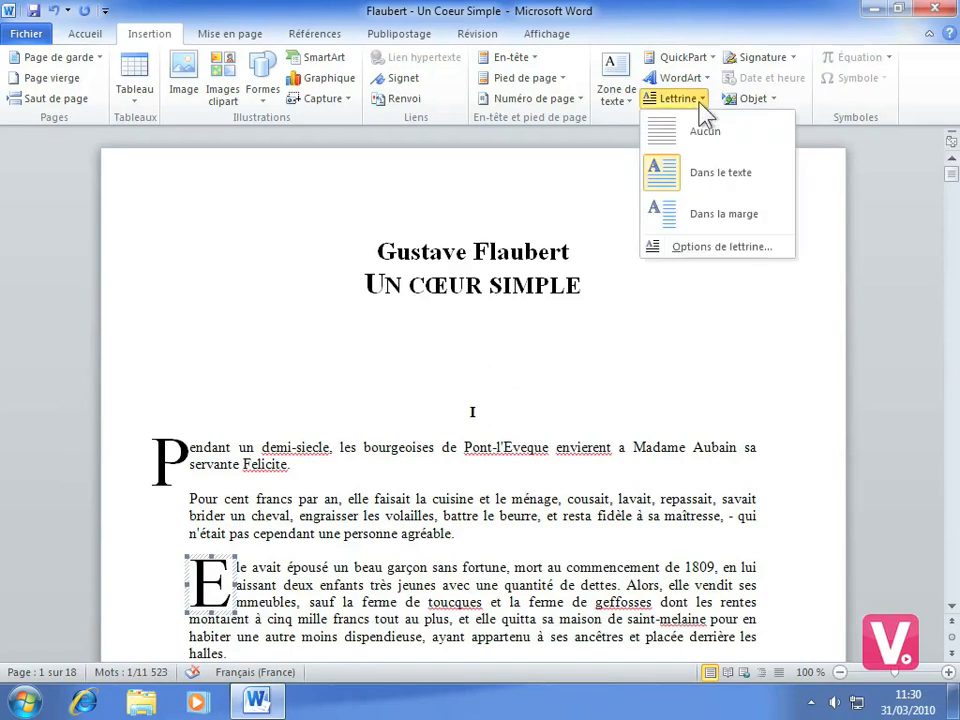
click(718, 250)
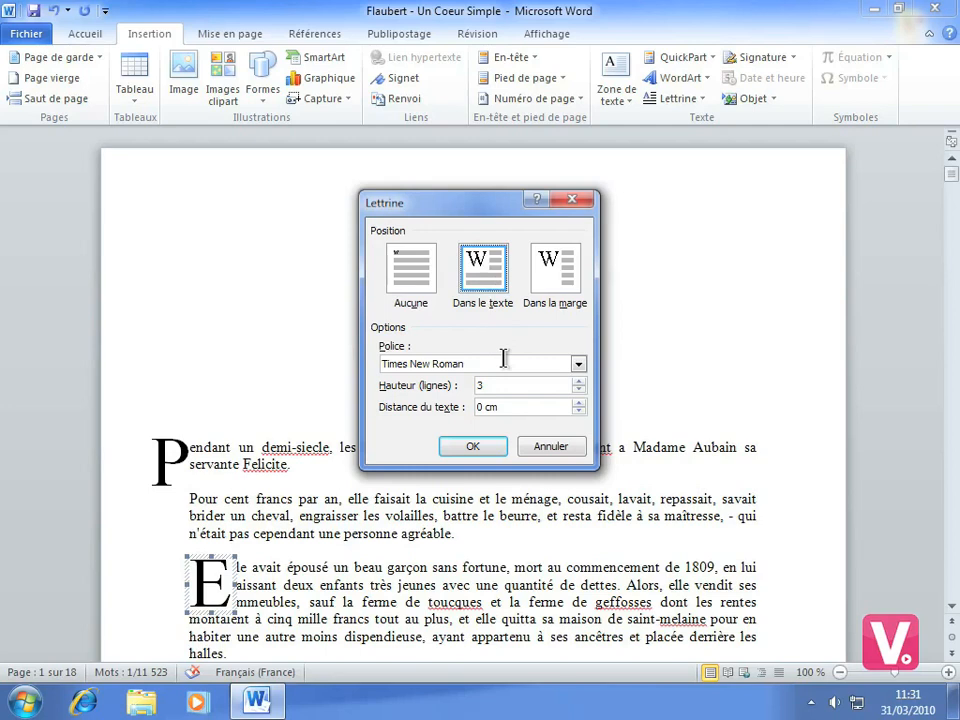
click(578, 364)
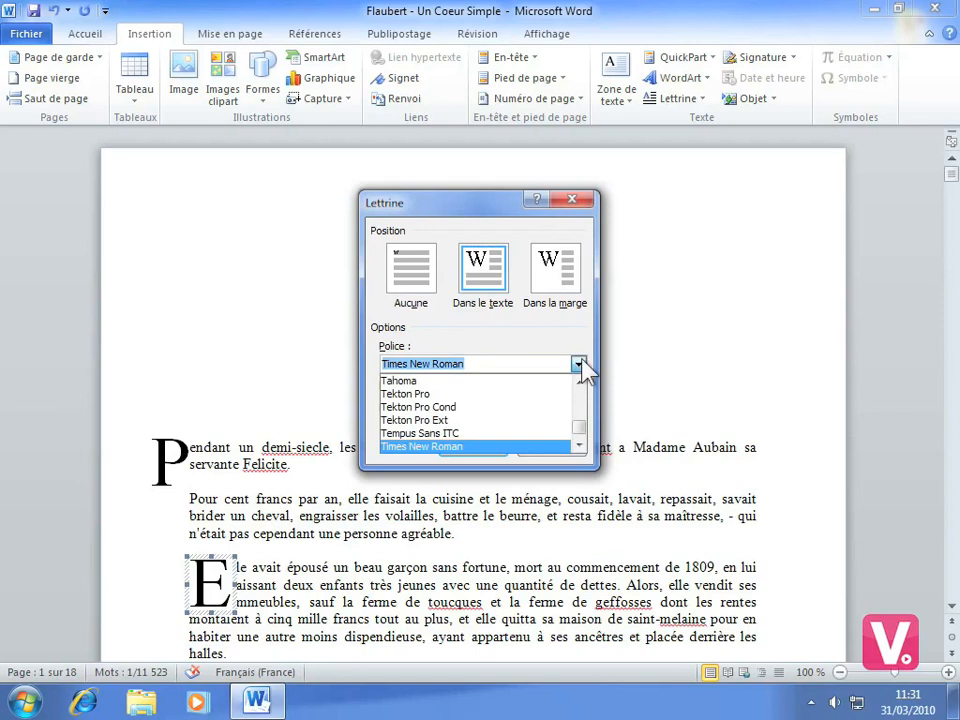
drag(577, 428, 581, 408)
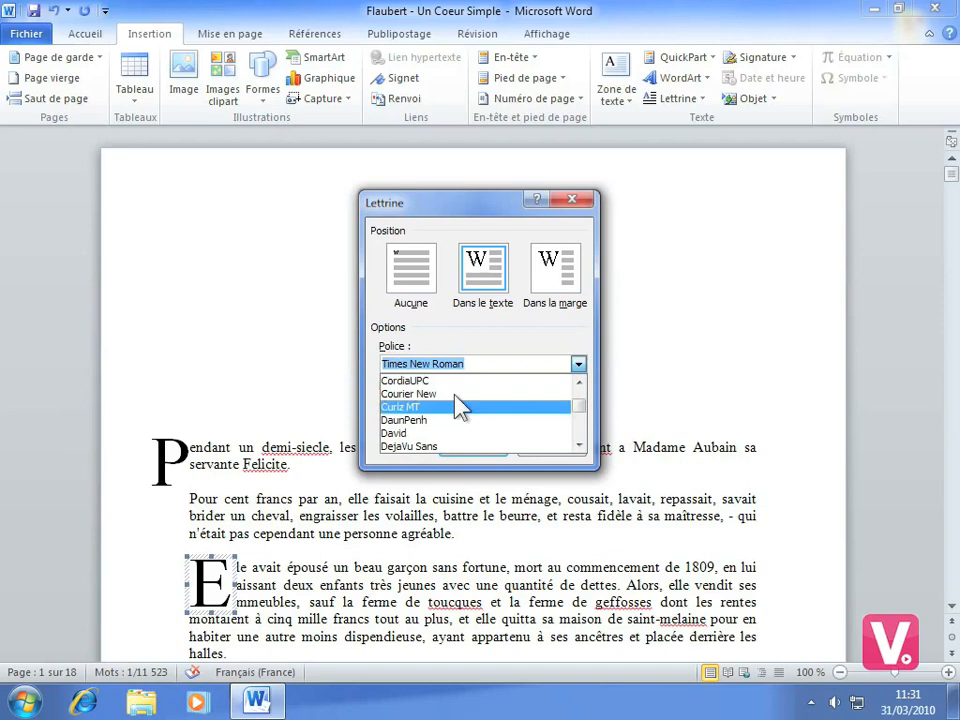
click(410, 394)
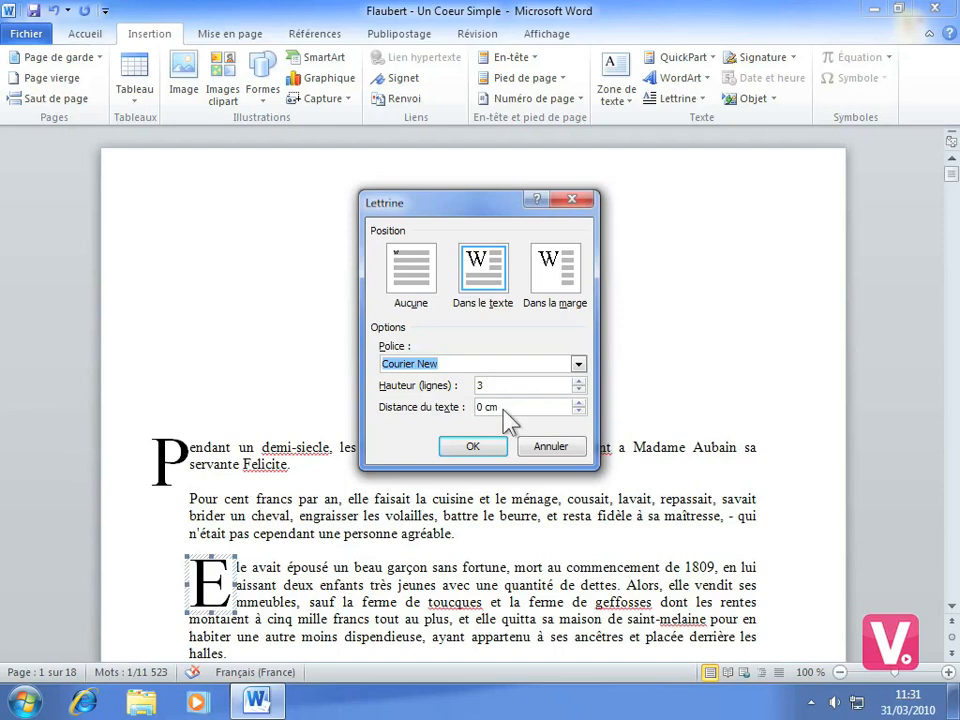
click(578, 381)
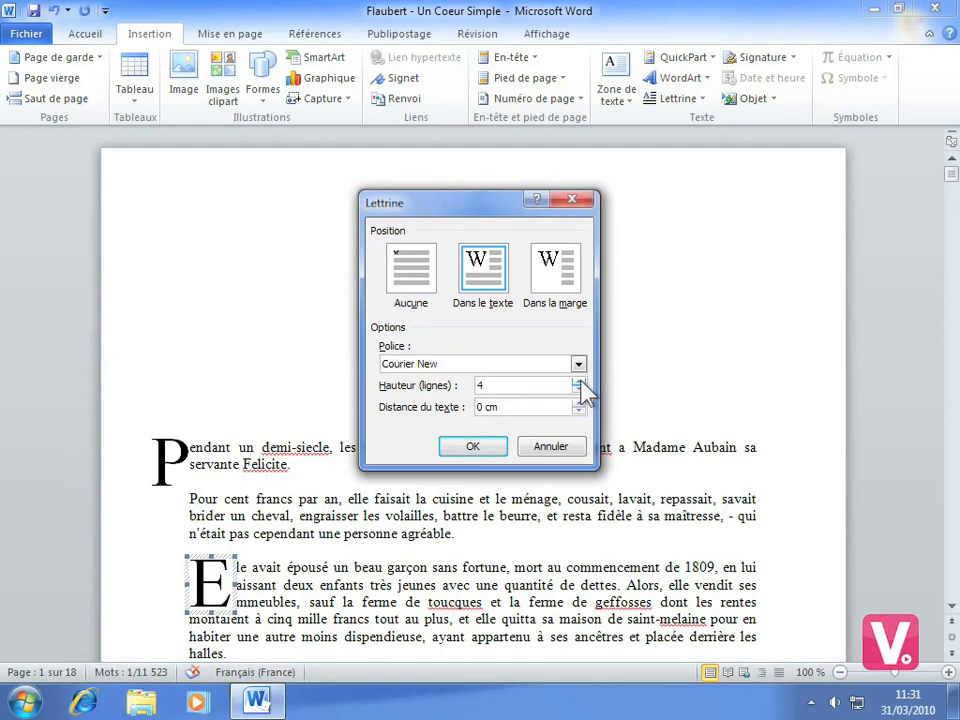
key(Delete)
text(4)
Increase the distance between the "E" drop cap and the text, and apply the drop cap options
click(578, 402)
click(578, 402)
click(578, 402)
click(579, 411)
click(579, 411)
click(580, 403)
click(580, 403)
click(580, 403)
click(580, 403)
click(476, 446)
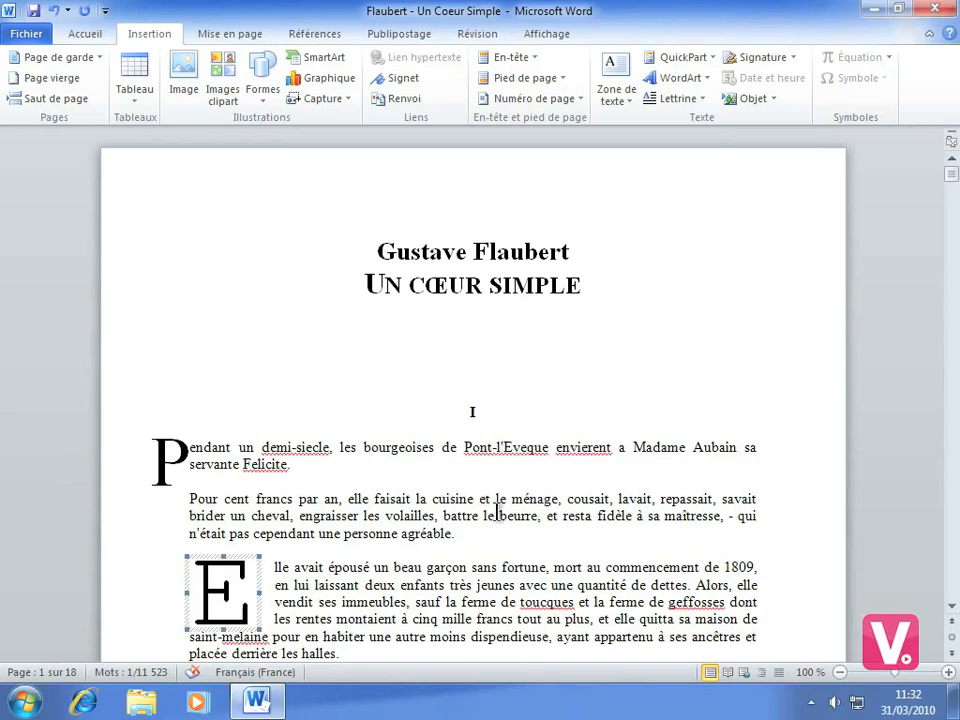
Remove the drop cap from the paragraph beginning "Elle avait épousé"
click(297, 584)
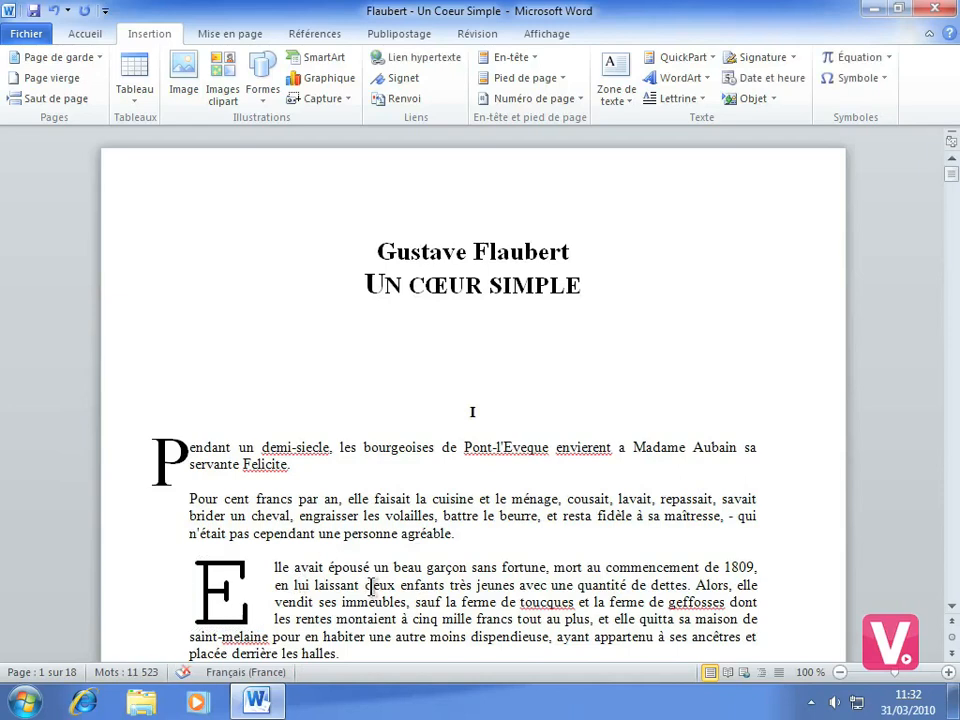
click(688, 100)
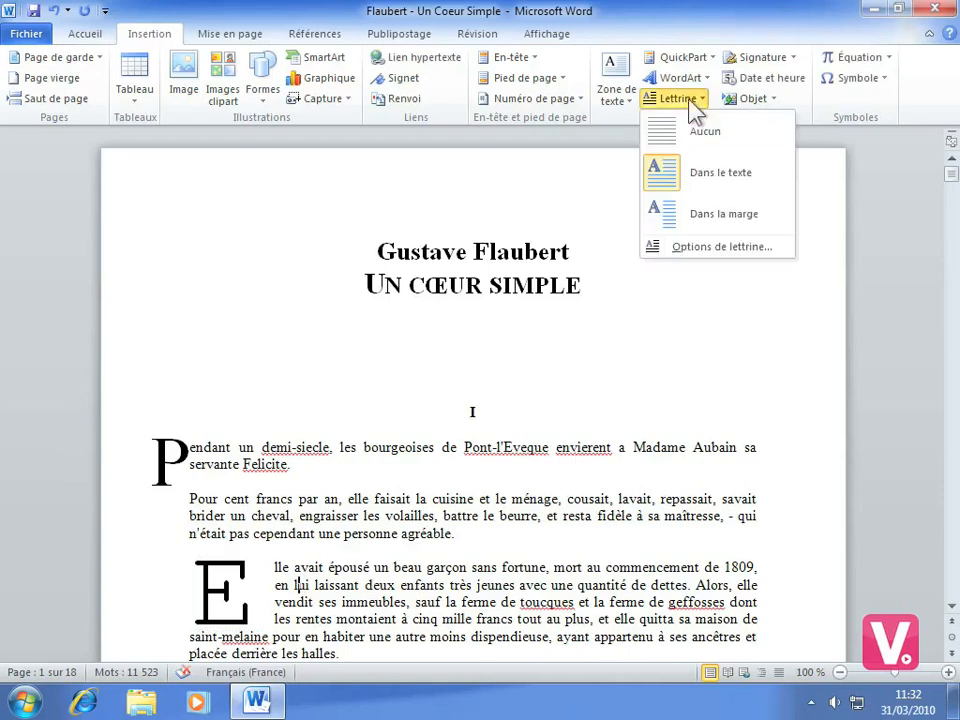
click(704, 131)
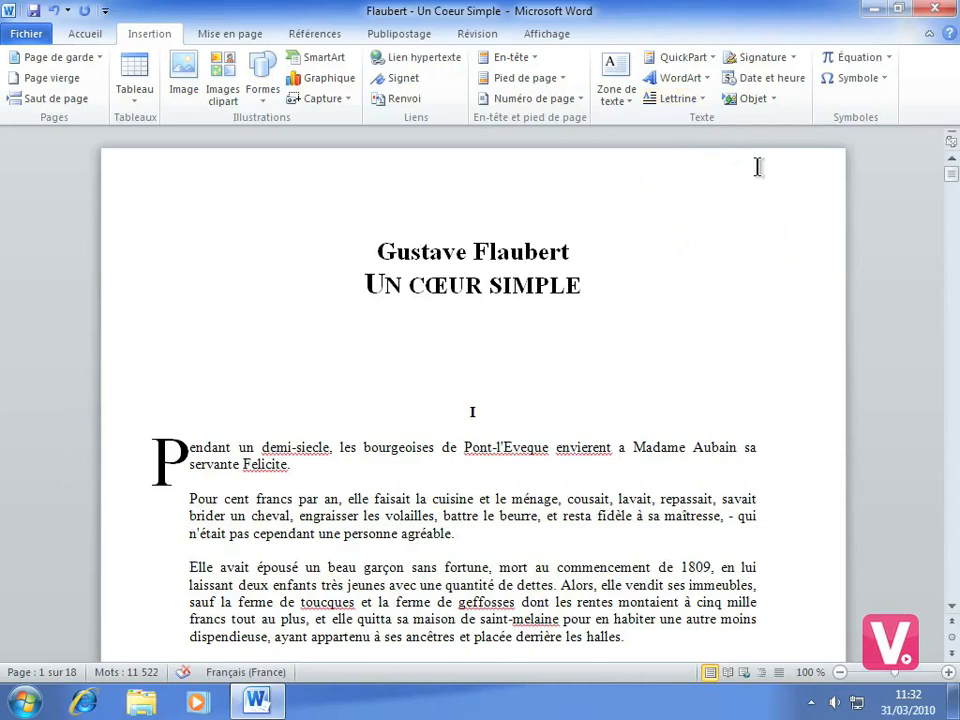